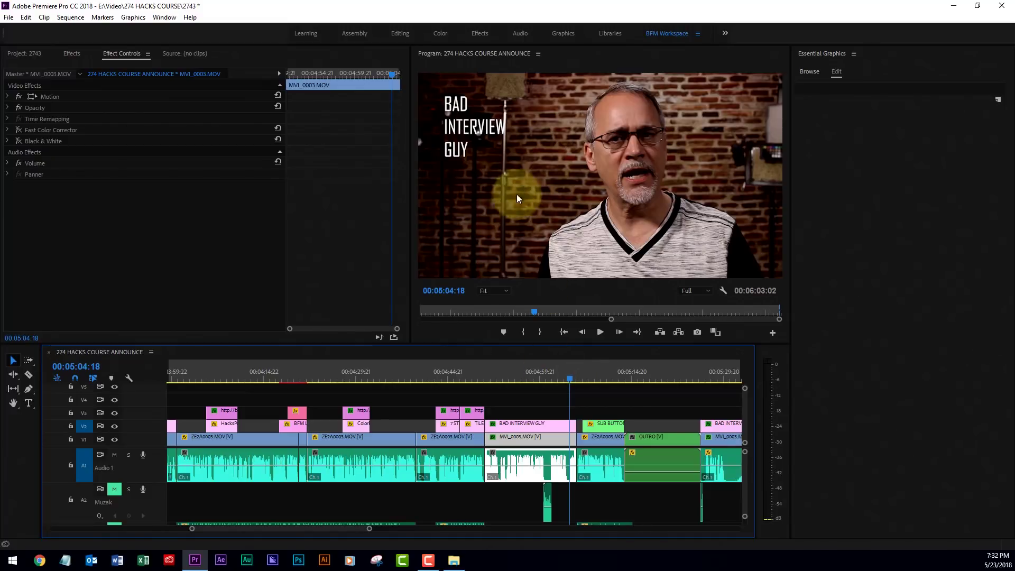
# Play the sequence and jump between the interview clip and the studio shot to compare them.
pyautogui.press('space')
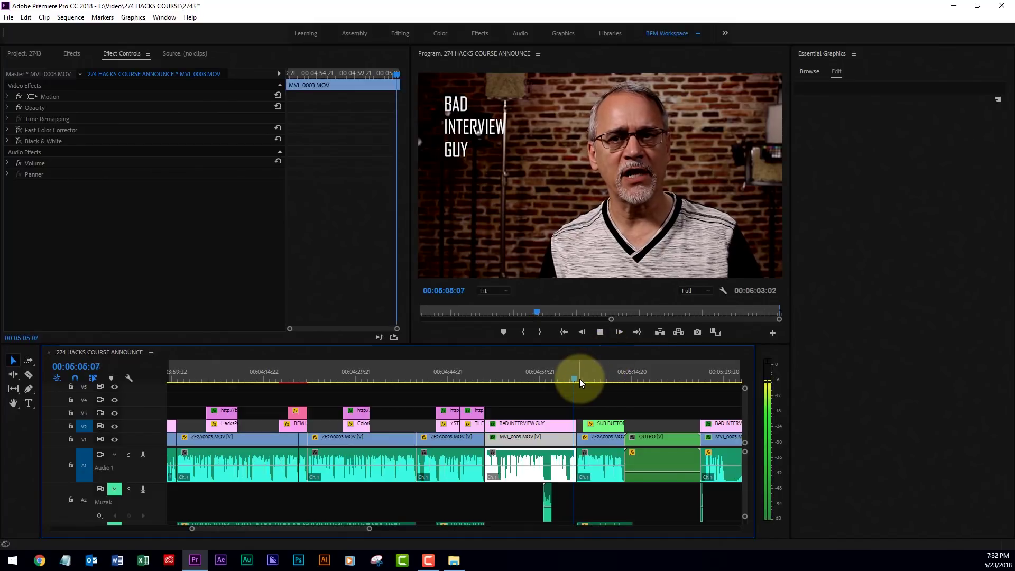
pyautogui.press('space')
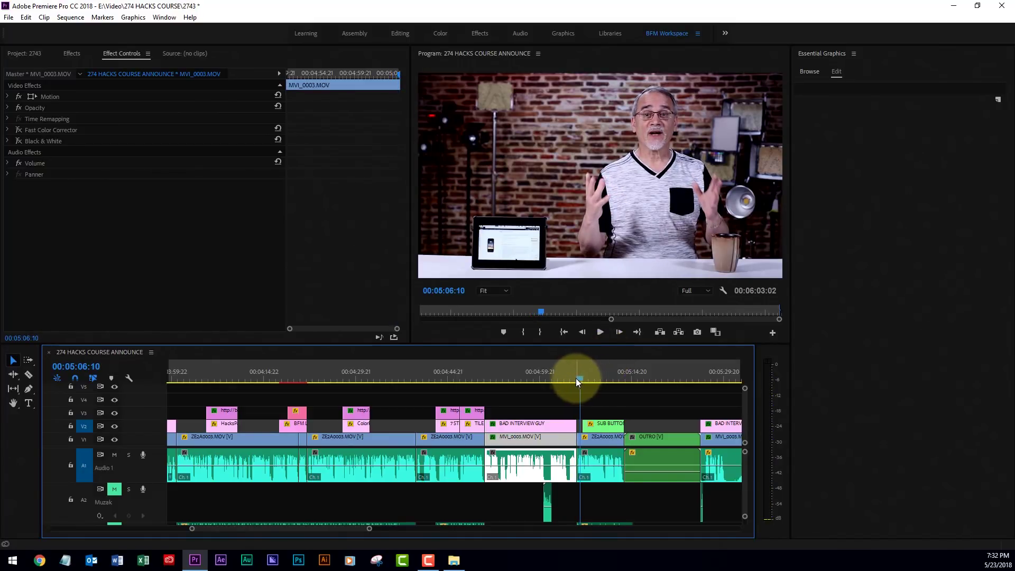
pyautogui.click(569, 374)
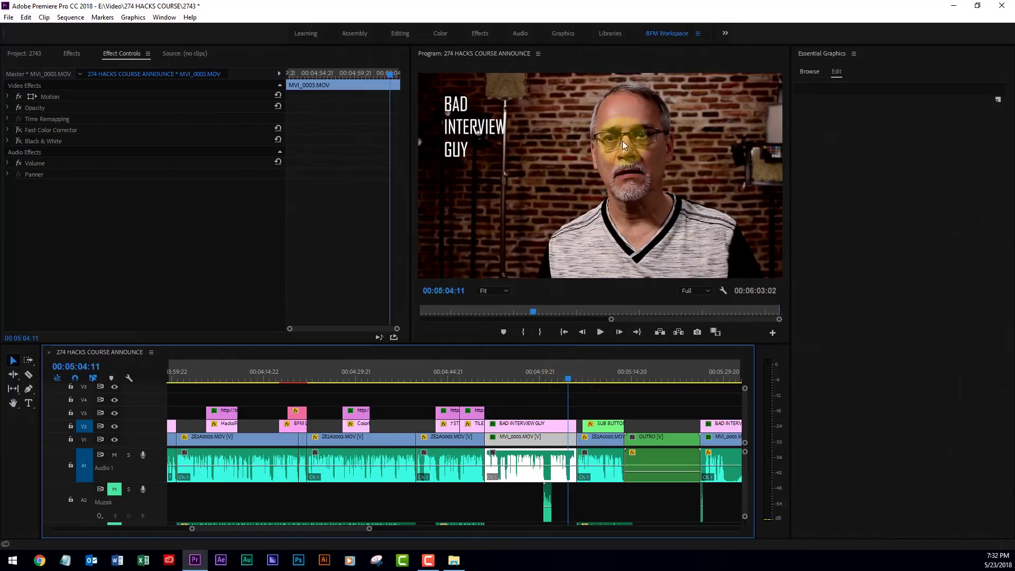
pyautogui.click(581, 379)
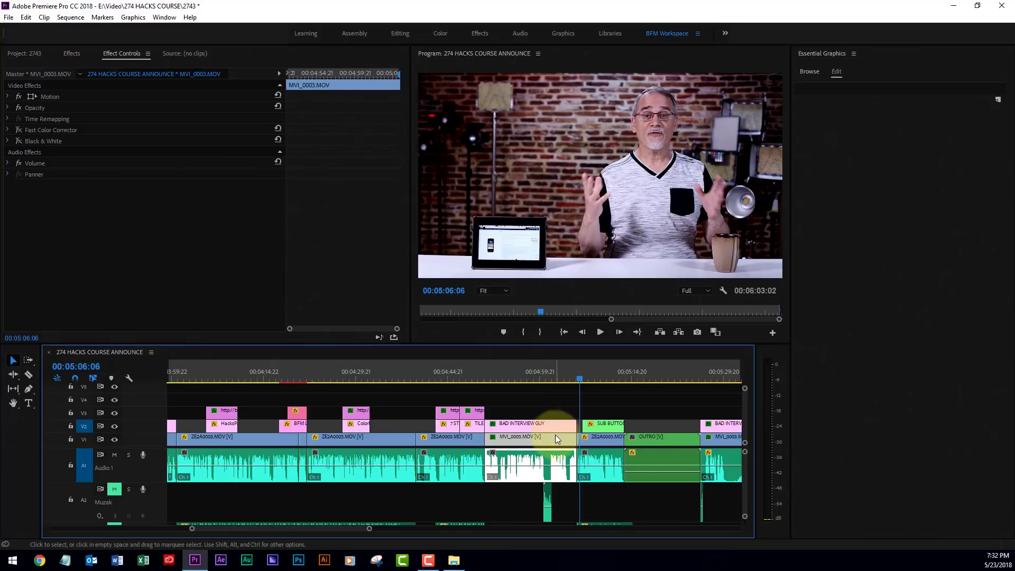
pyautogui.click(570, 380)
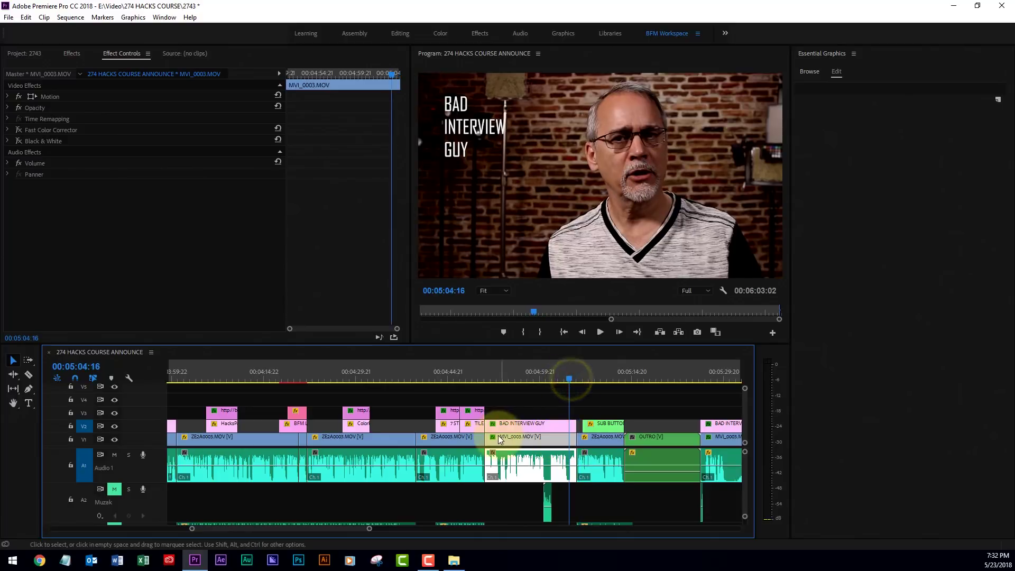
# Hide the V2 title track, unmute the A2 Muzak track, and swap Fast Color Corrector for Black & White.
pyautogui.click(114, 426)
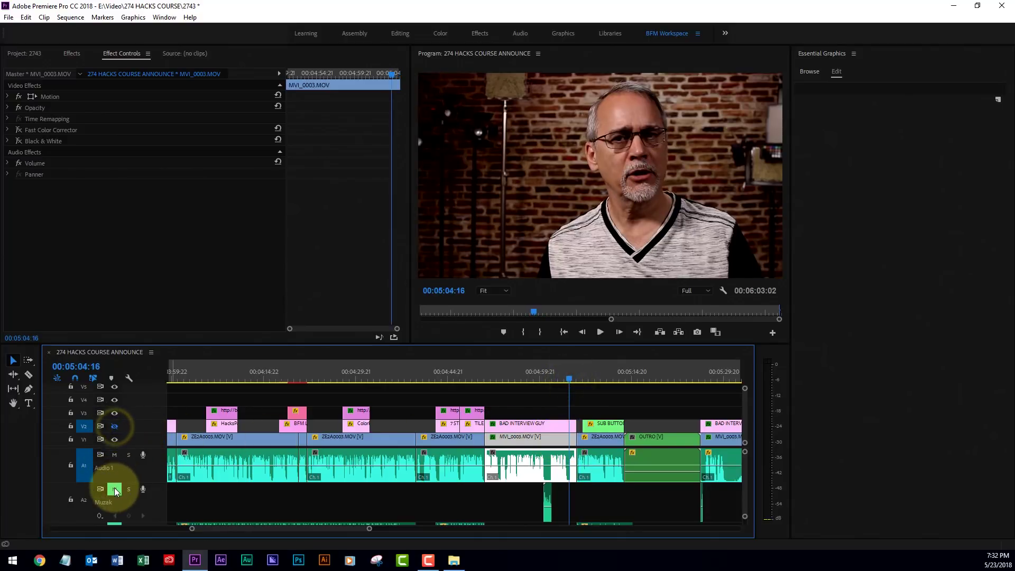
pyautogui.click(114, 489)
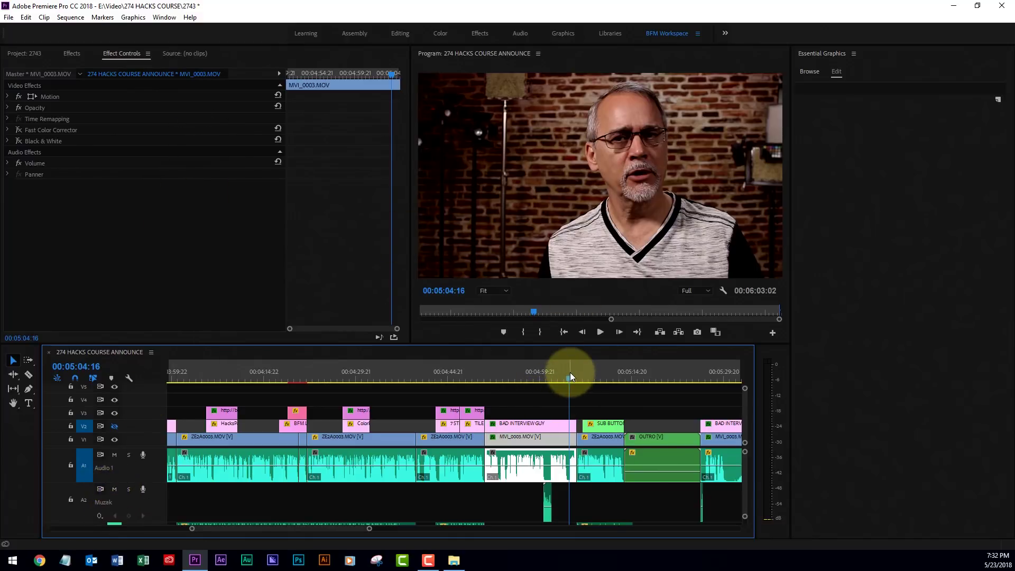
pyautogui.click(18, 130)
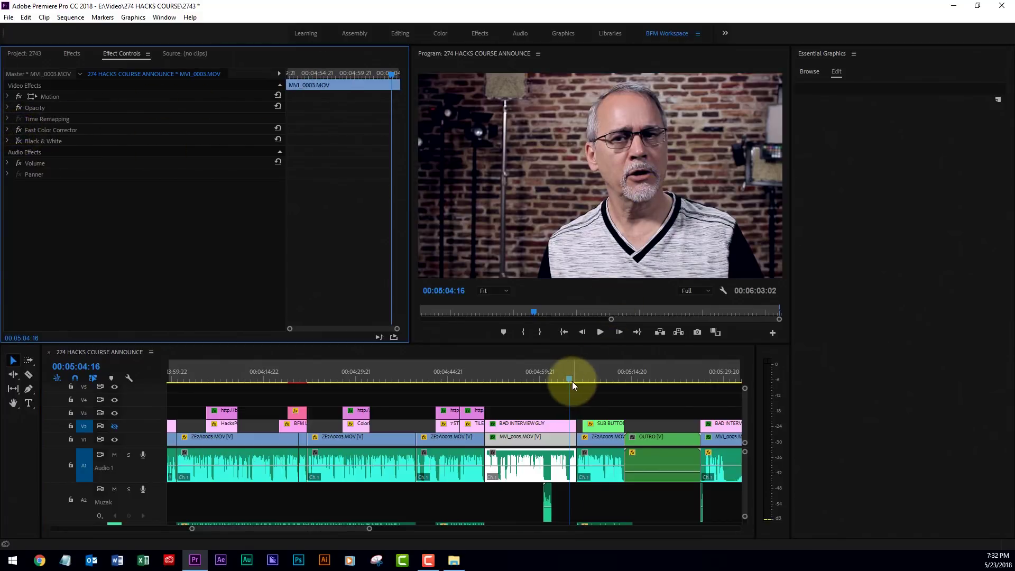
pyautogui.moveTo(573, 382)
pyautogui.mouseDown()
pyautogui.moveTo(580, 380)
pyautogui.moveTo(571, 383)
pyautogui.mouseUp()
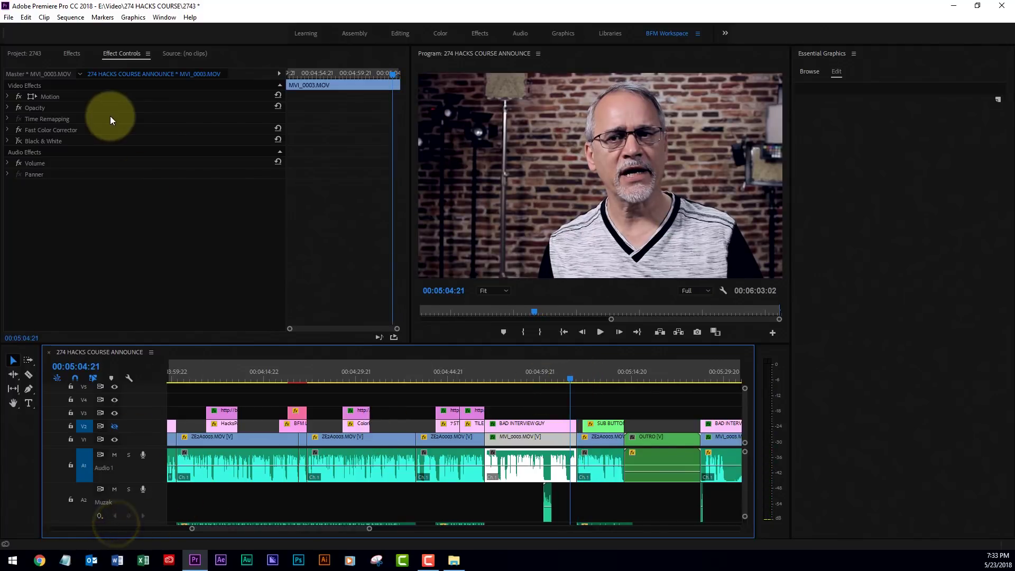
pyautogui.click(19, 142)
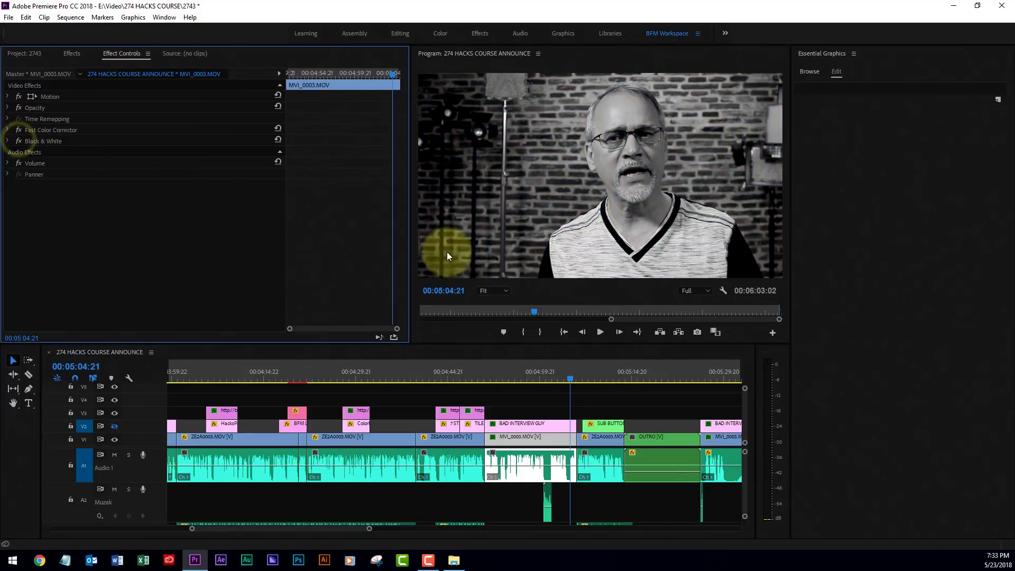
# Play across the cut to review the black-and-white interview clip.
pyautogui.press('space')
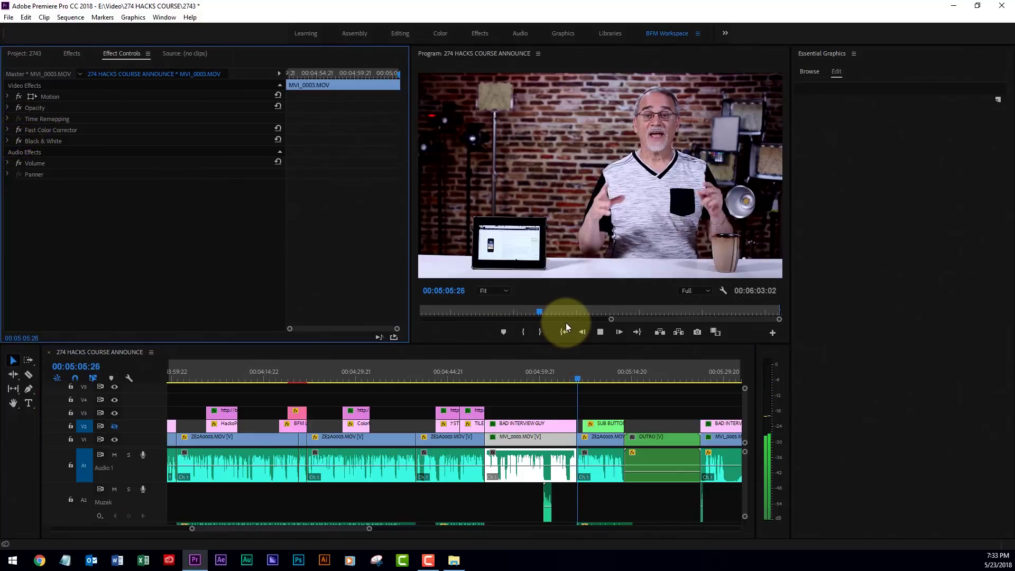
pyautogui.press('space')
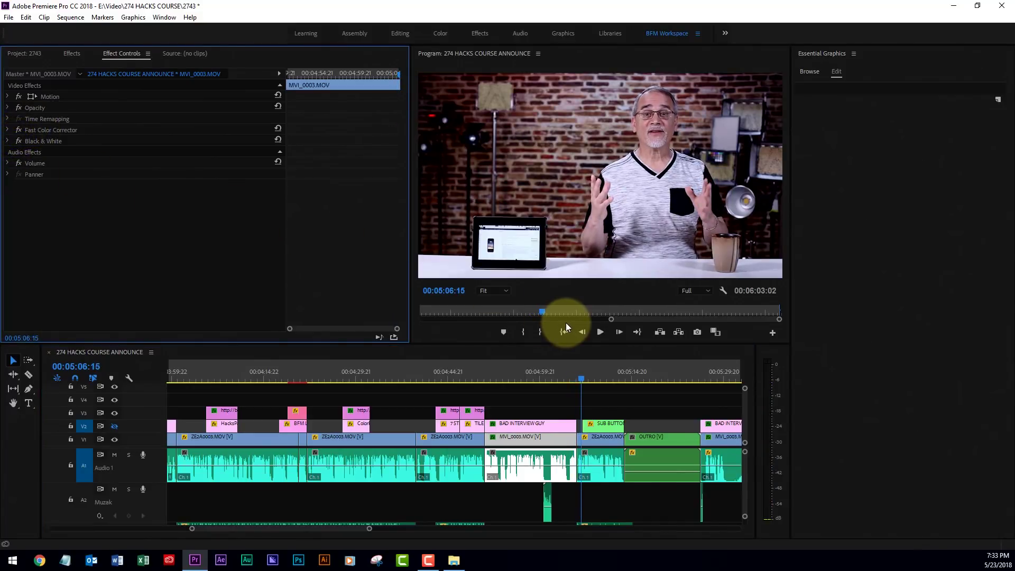
pyautogui.click(571, 377)
pyautogui.moveTo(572, 376); pyautogui.dragTo(574, 375)
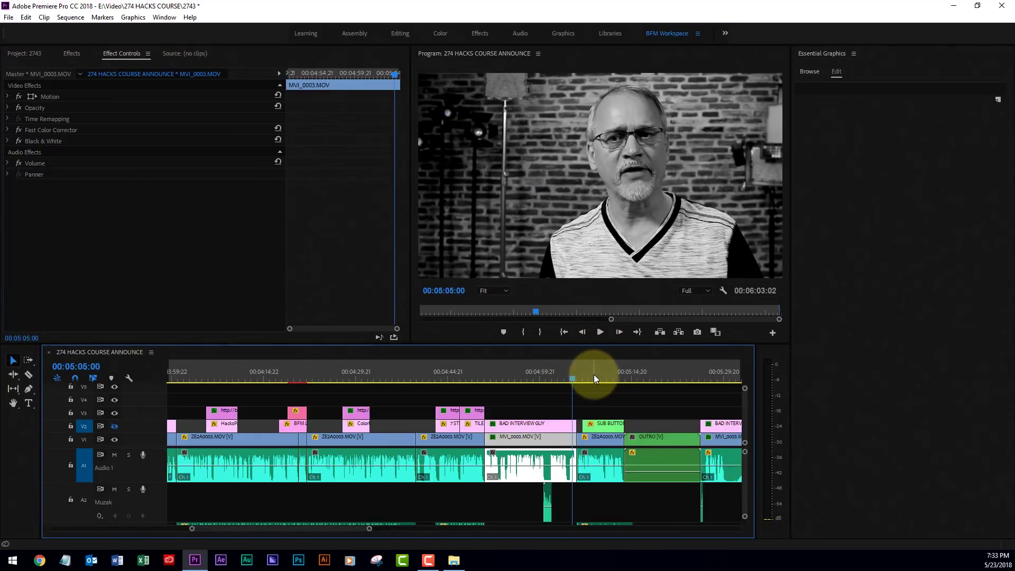
# Delete the Fast Color Corrector and Black & White effects from MVI_0003.MOV, then scrub to check.
pyautogui.click(83, 130)
pyautogui.press('Delete')
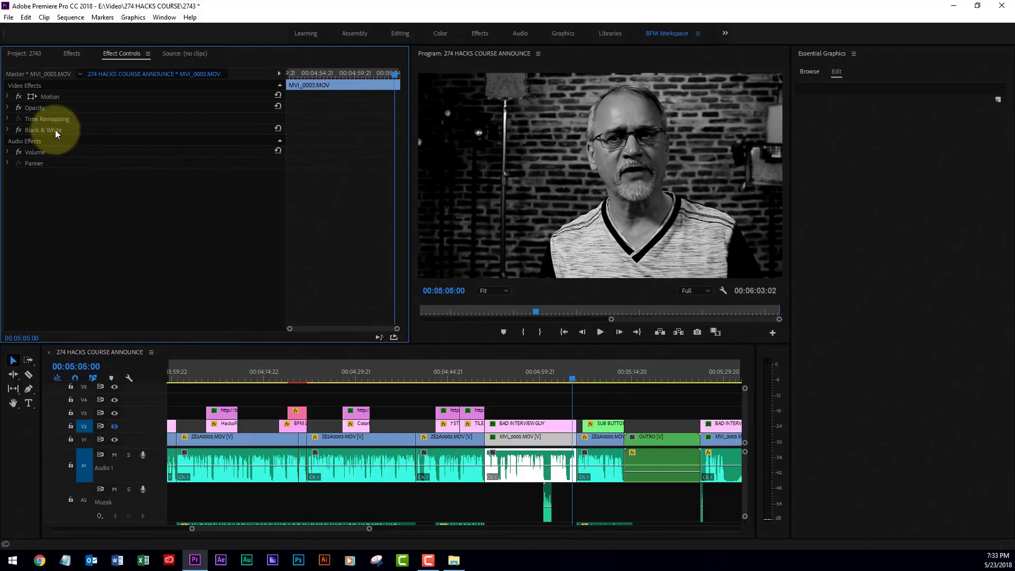
pyautogui.click(55, 129)
pyautogui.press('Delete')
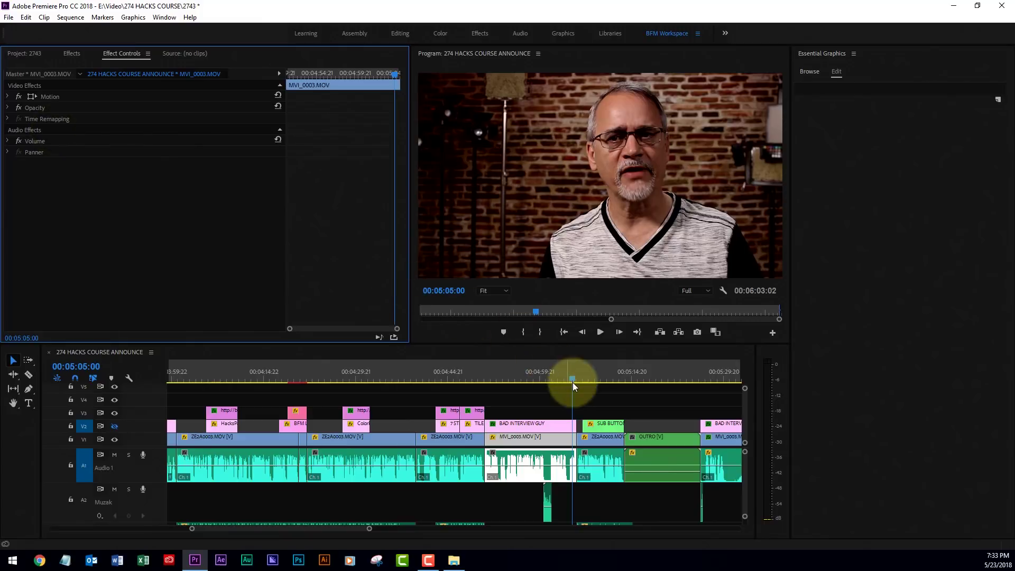
pyautogui.moveTo(573, 382)
pyautogui.mouseDown()
pyautogui.moveTo(585, 376)
pyautogui.moveTo(576, 380)
pyautogui.mouseUp()
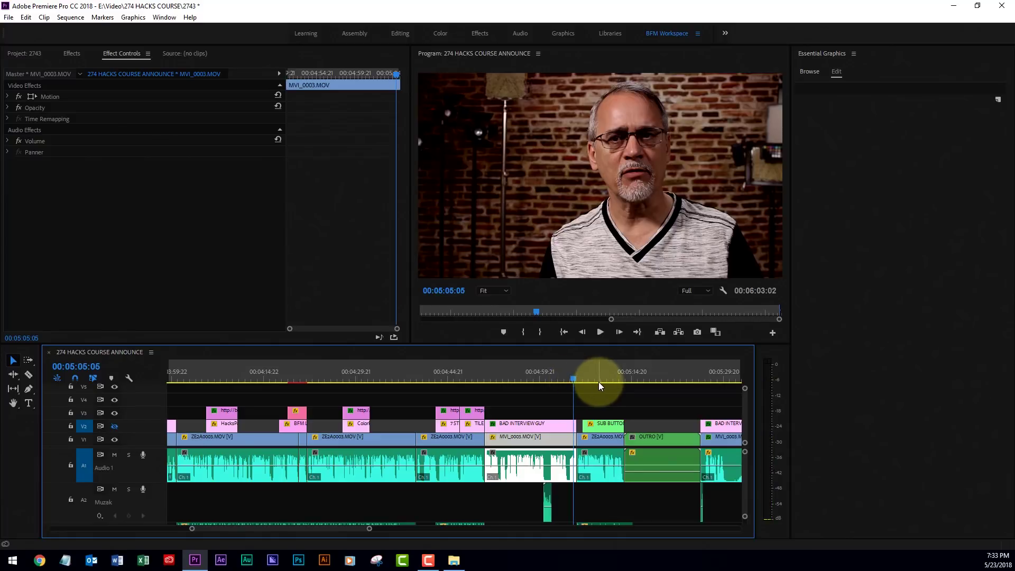
# Open and resize the Lumetri Color panel, then close the Essential Graphics panel.
pyautogui.click(165, 18)
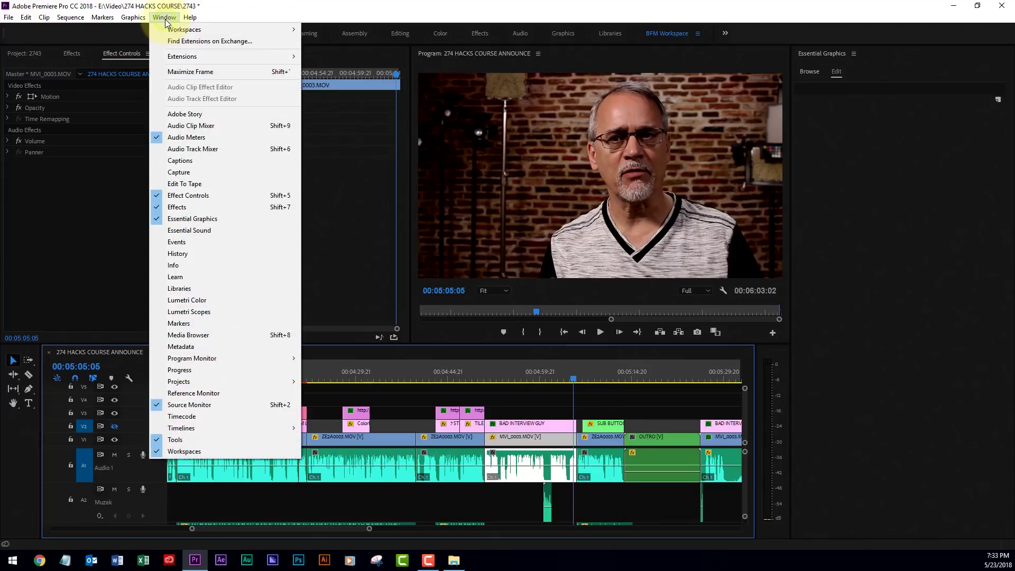
pyautogui.click(232, 300)
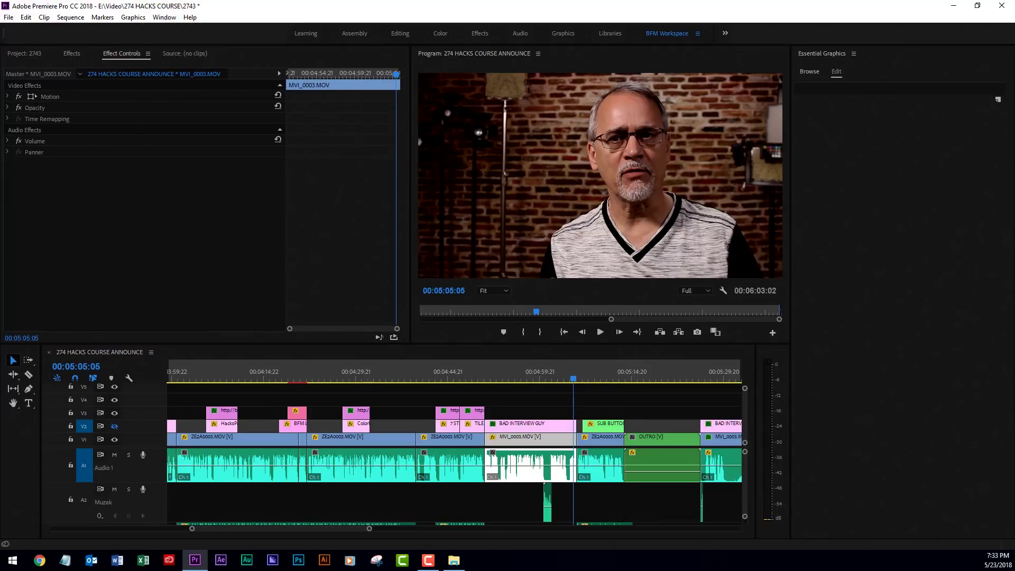
pyautogui.moveTo(363, 45); pyautogui.dragTo(369, 40)
pyautogui.moveTo(363, 339); pyautogui.dragTo(312, 264)
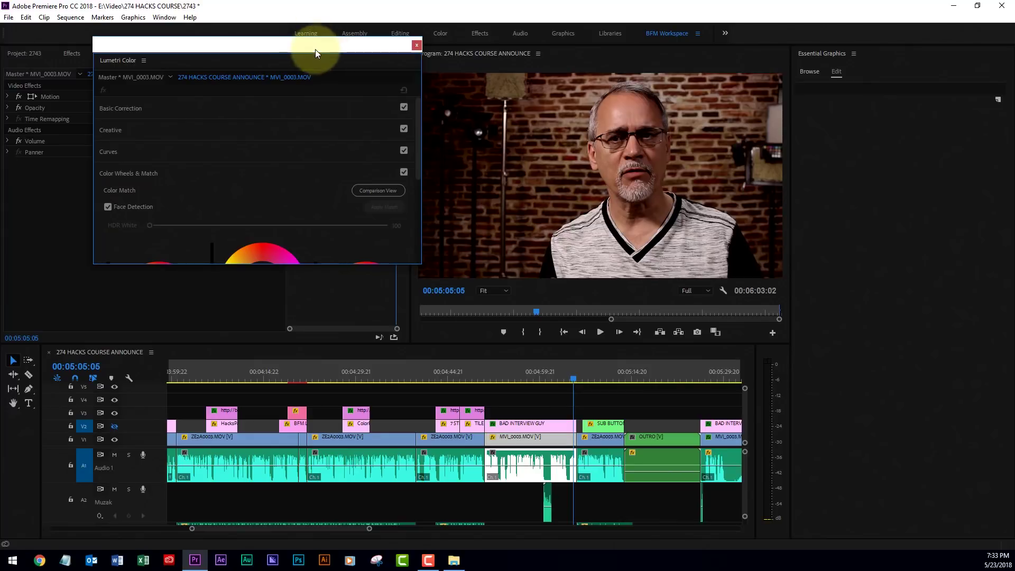
pyautogui.moveTo(314, 46); pyautogui.dragTo(243, 95)
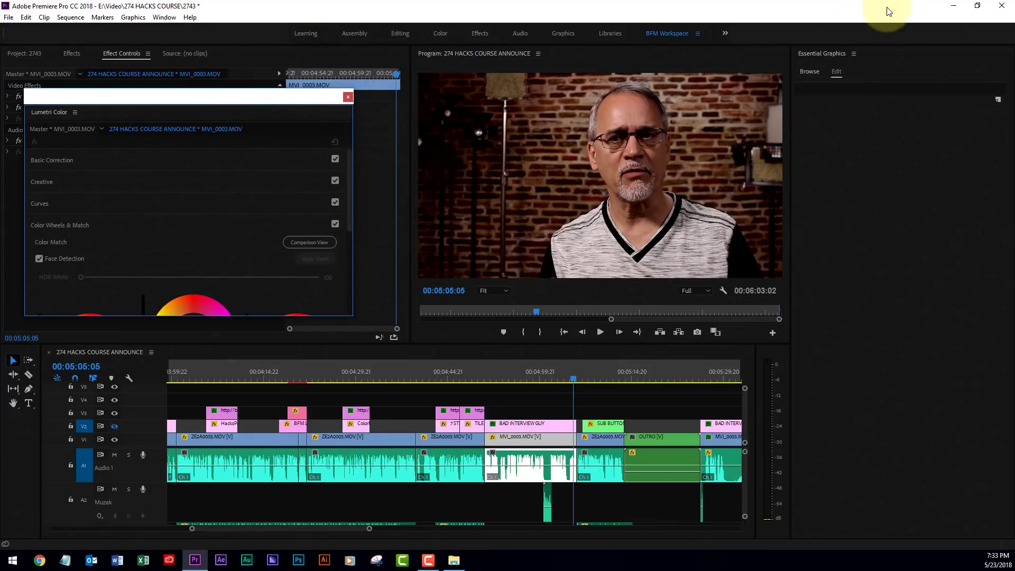
pyautogui.click(853, 54)
pyautogui.click(860, 58)
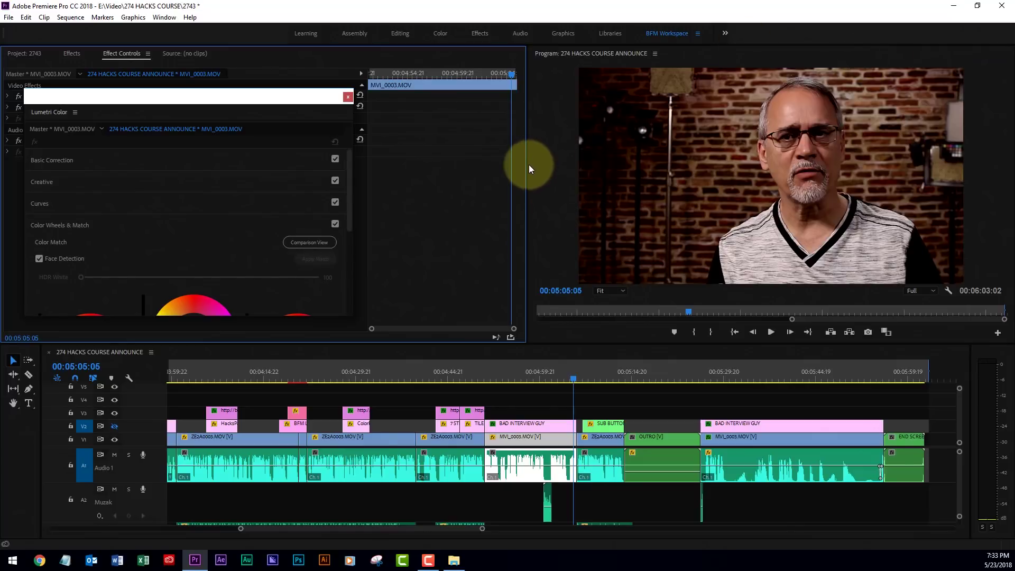
# Enable Comparison View with the studio shot as reference and apply the colour match.
pyautogui.moveTo(528, 168); pyautogui.dragTo(487, 167)
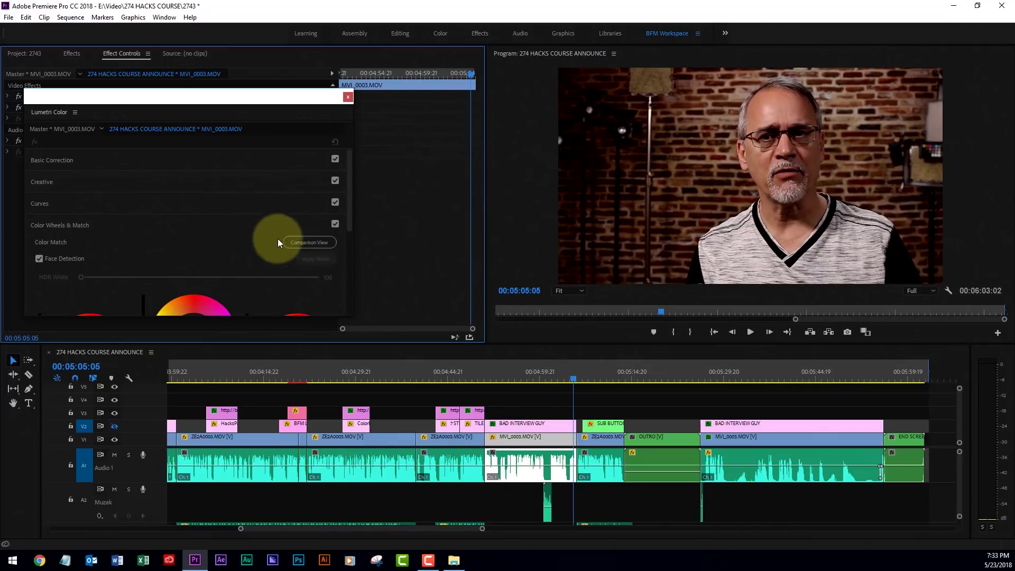
pyautogui.click(303, 246)
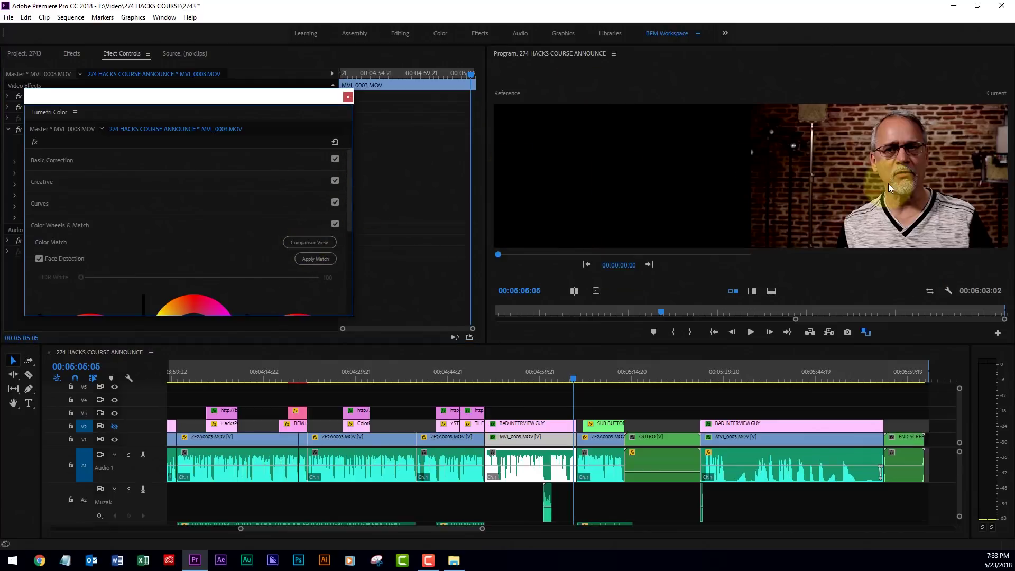
pyautogui.moveTo(499, 255); pyautogui.dragTo(690, 256)
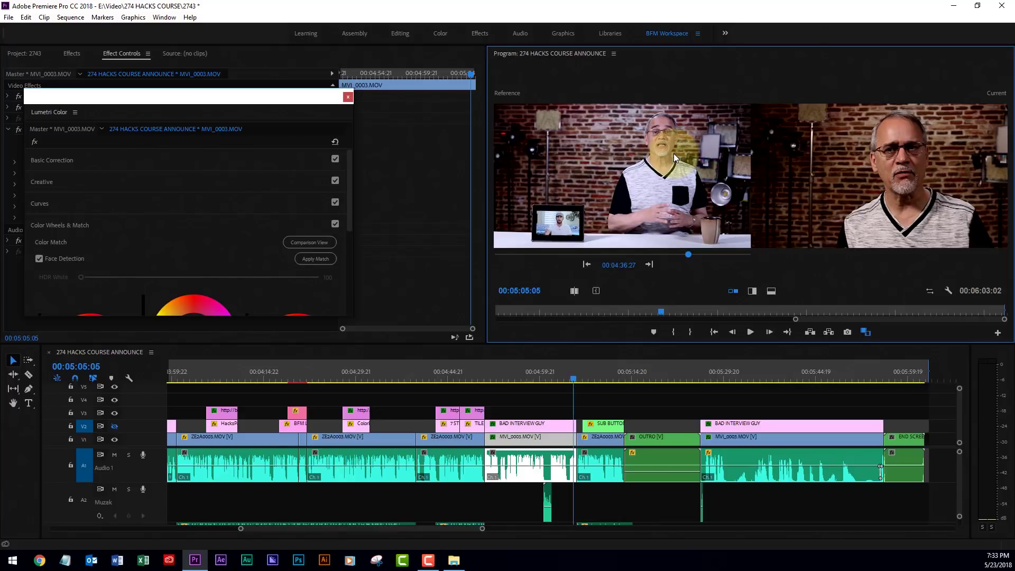
pyautogui.click(308, 258)
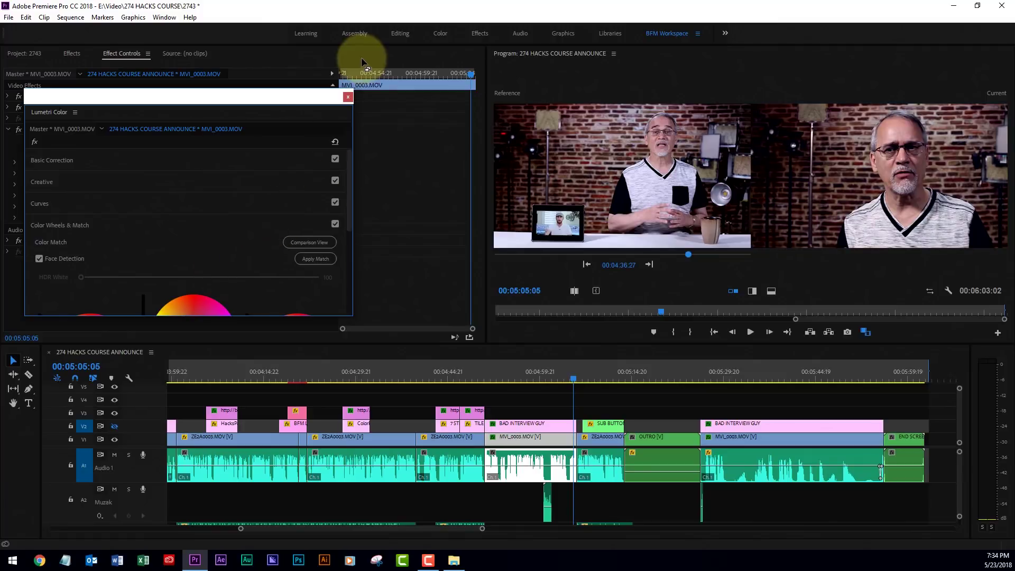
pyautogui.click(348, 97)
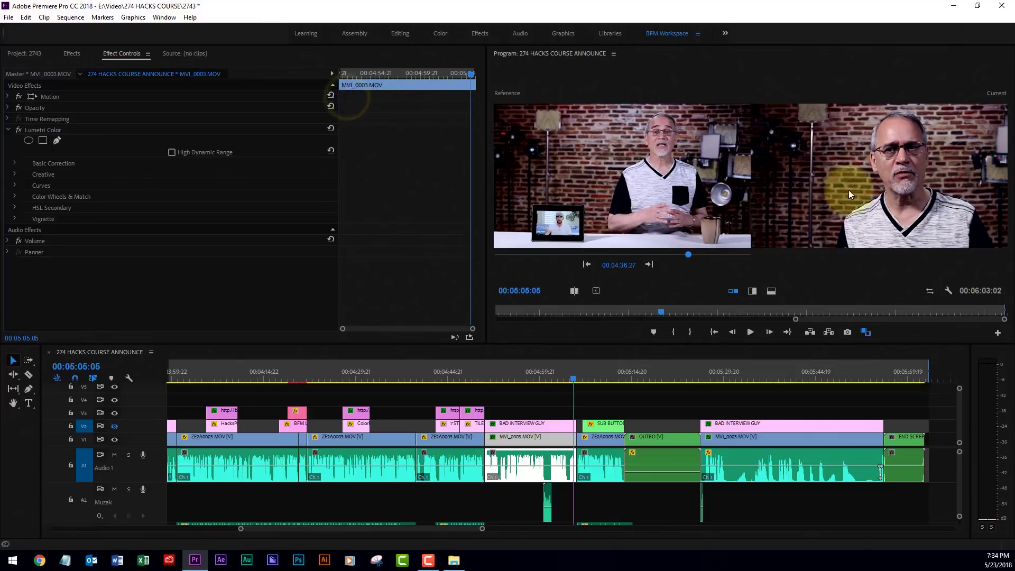
pyautogui.press('`')
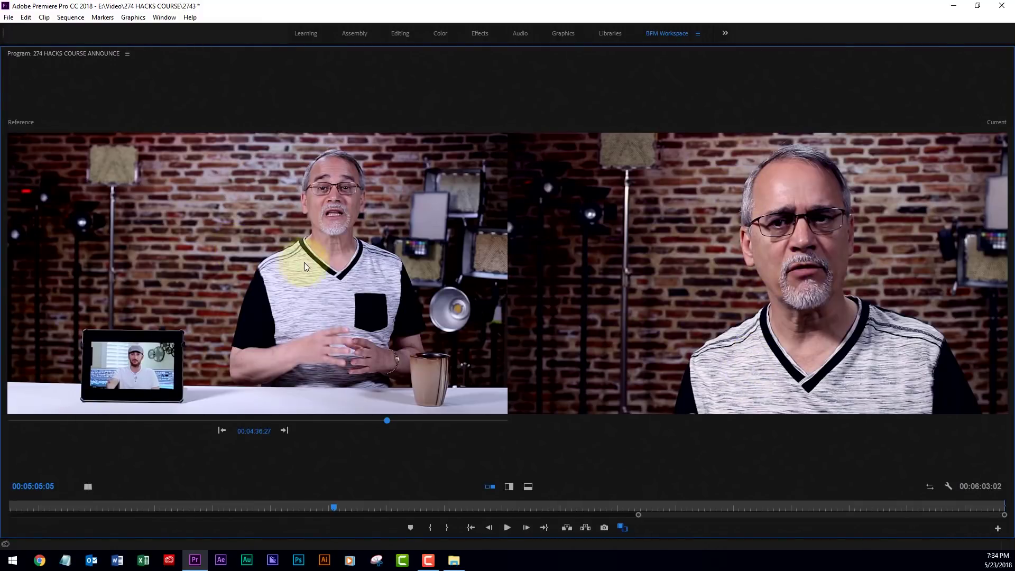
pyautogui.press('`')
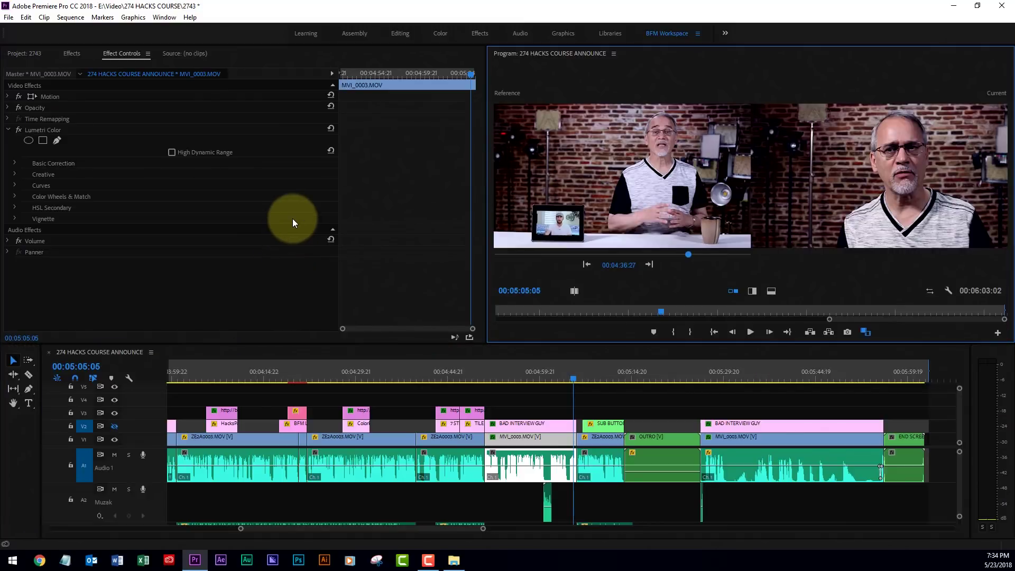
pyautogui.click(19, 131)
pyautogui.click(19, 130)
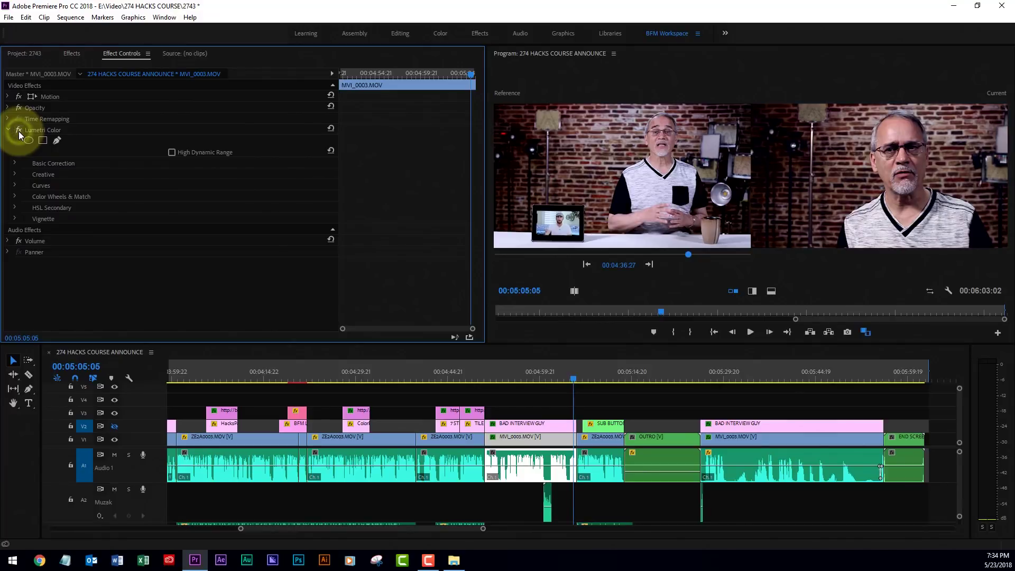
pyautogui.click(18, 131)
pyautogui.click(19, 130)
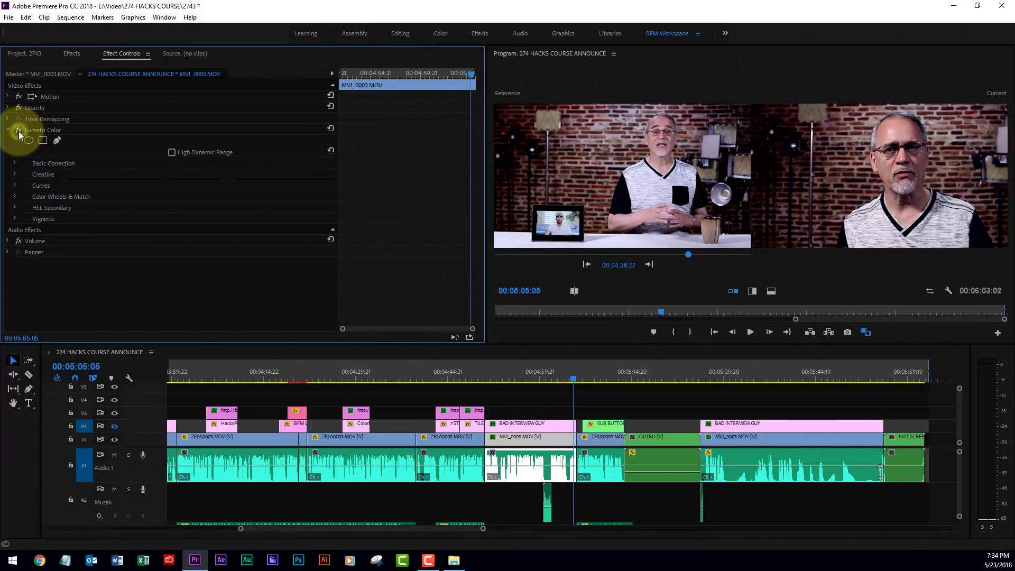
# Set the Program monitor back to Composite Video and play the colour-matched interview into the next shot.
pyautogui.click(948, 290)
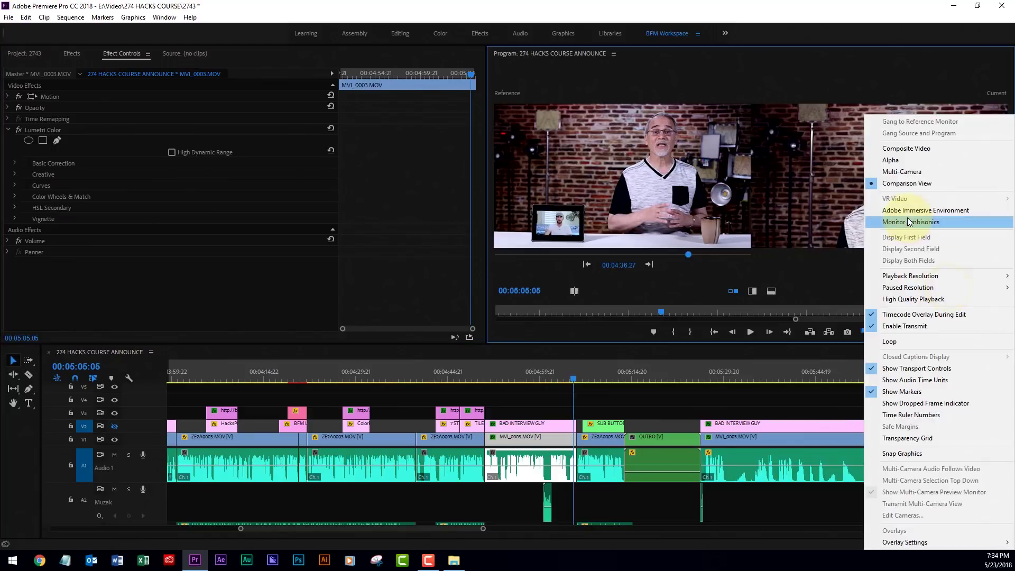
pyautogui.click(910, 149)
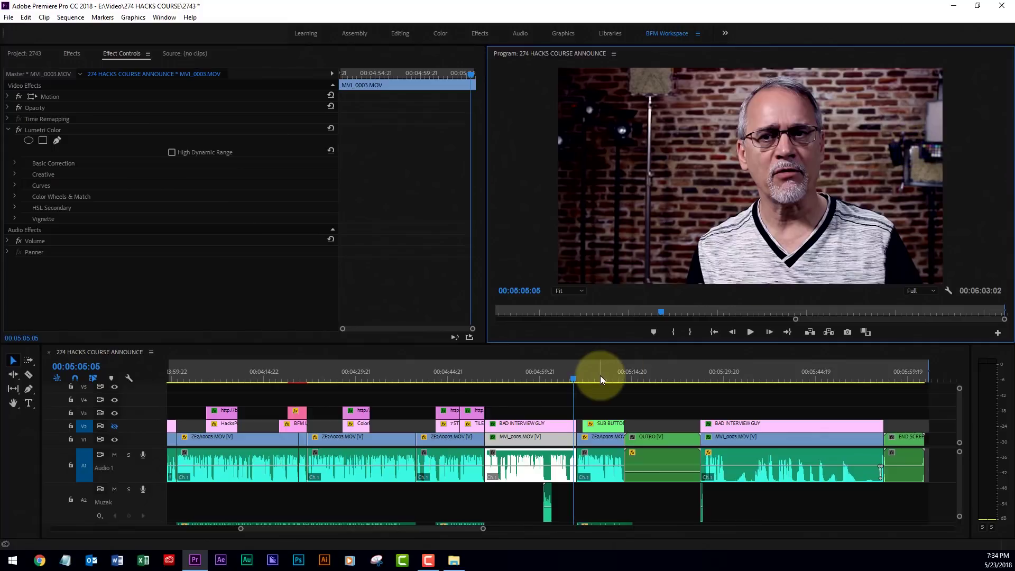
pyautogui.click(571, 376)
pyautogui.press('space')
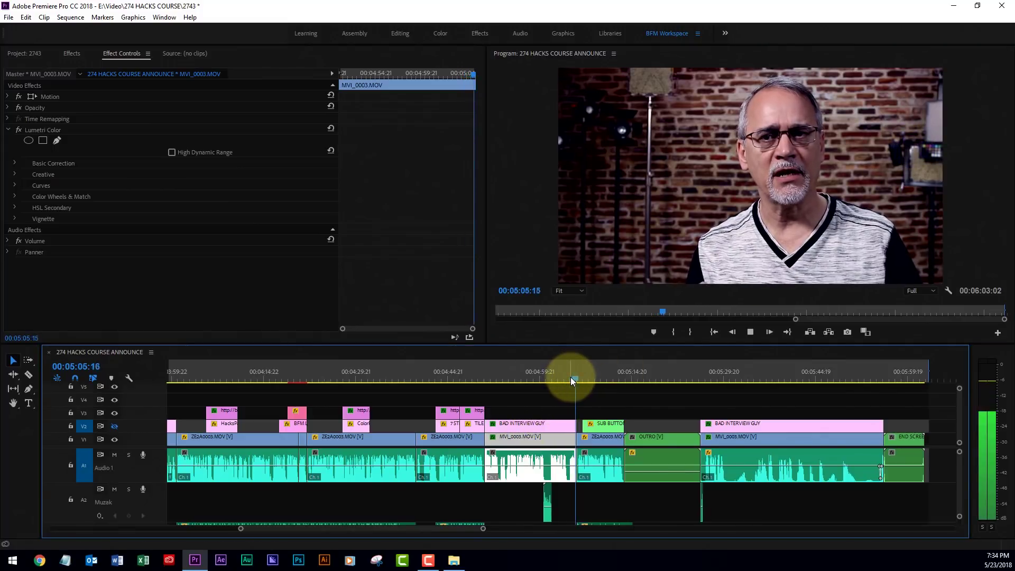
pyautogui.press('space')
pyautogui.press('space')
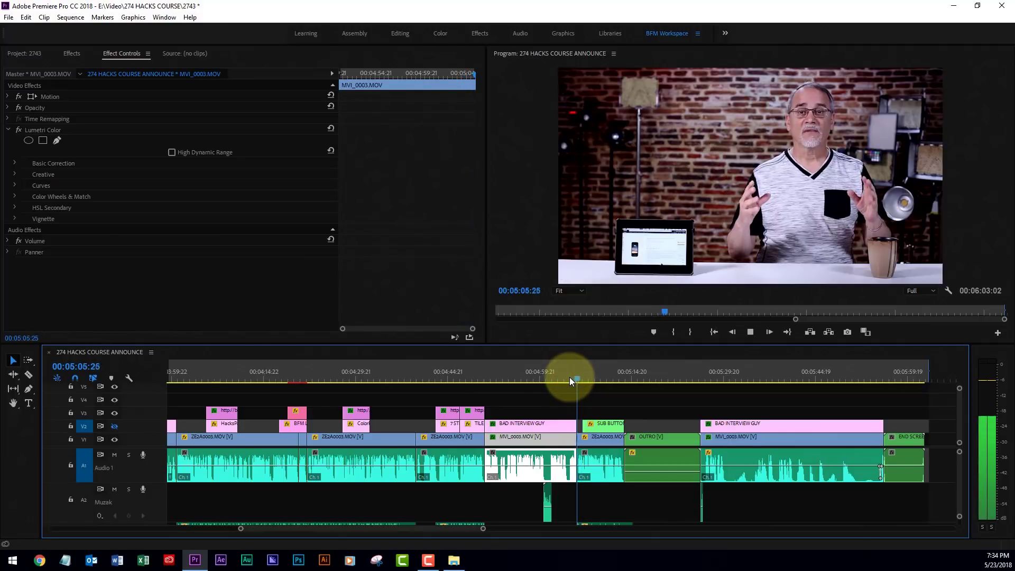
pyautogui.press('space')
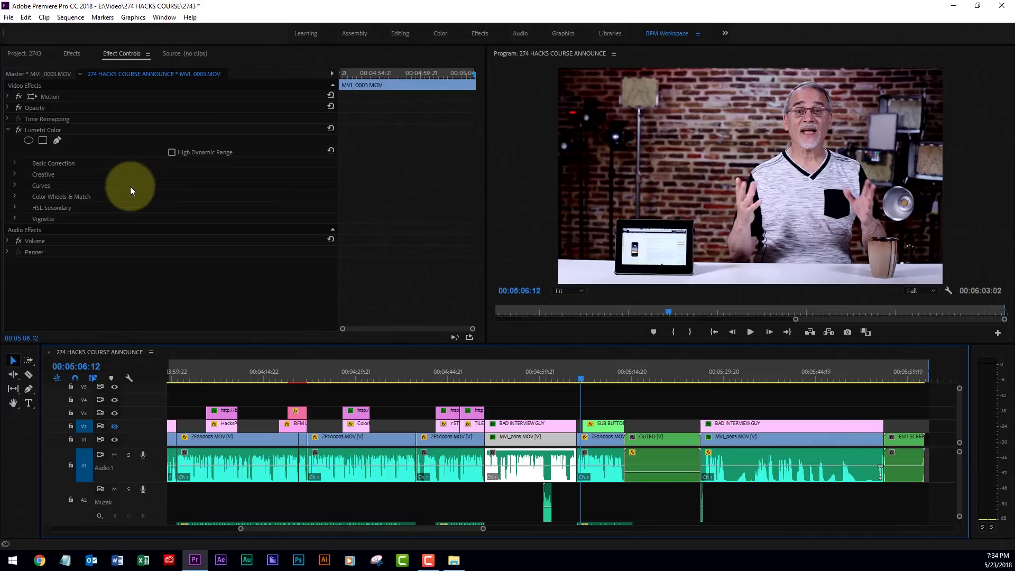
pyautogui.click(55, 129)
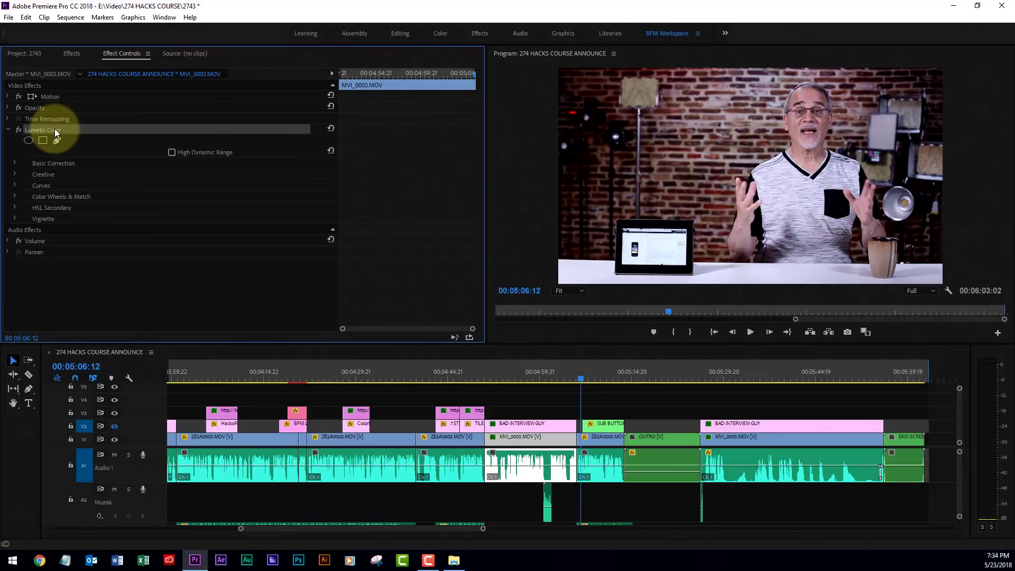
pyautogui.click(575, 379)
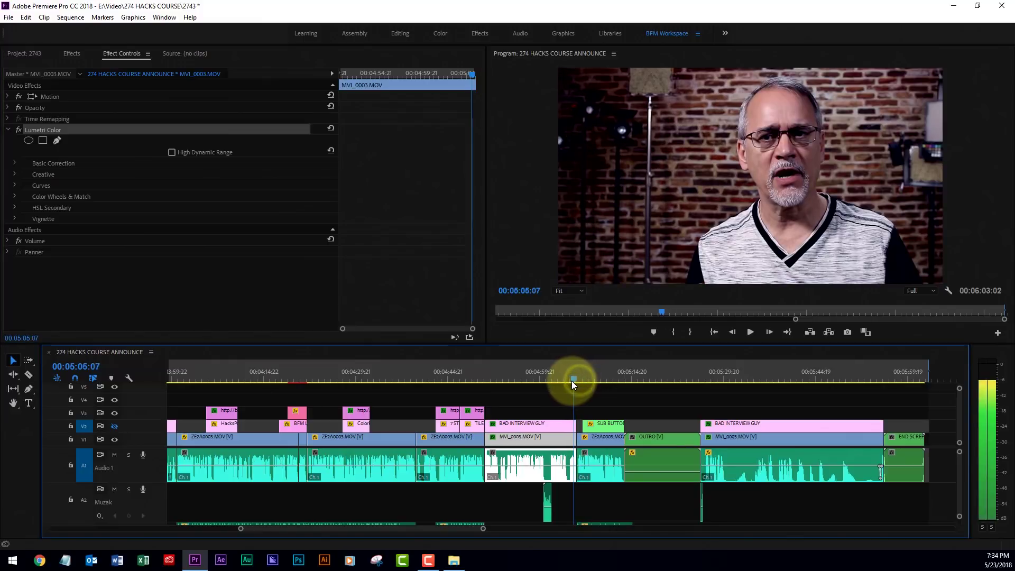
pyautogui.moveTo(577, 385); pyautogui.dragTo(584, 381)
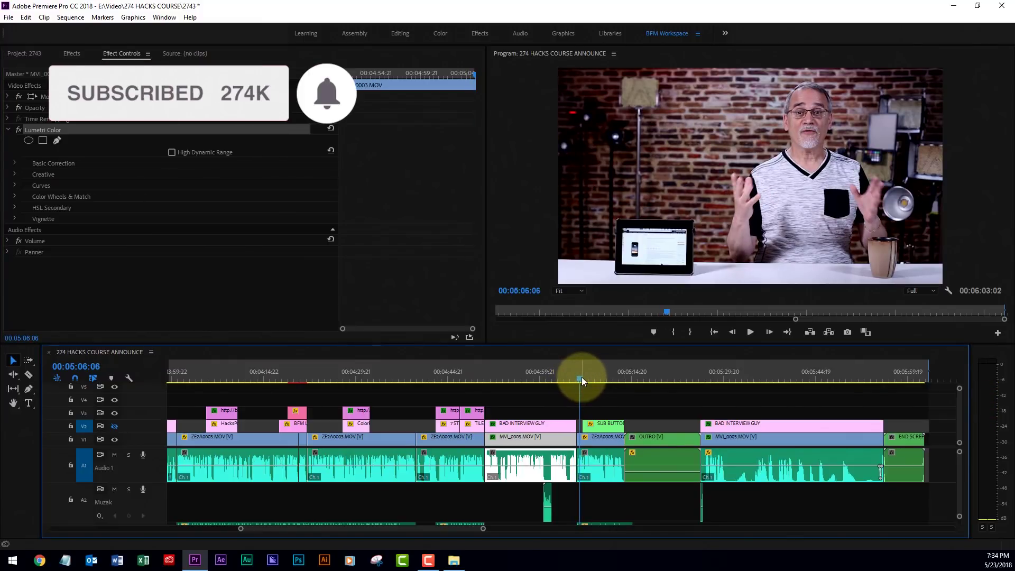